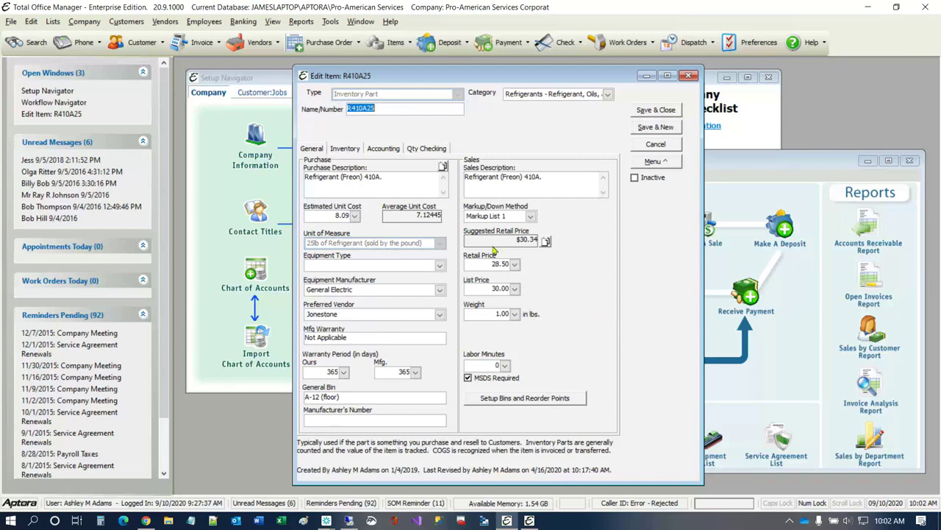
Close the navigator windows, hide the side pane, and move the R410A25 item window aside to free up the workspace
click(910, 163)
click(911, 159)
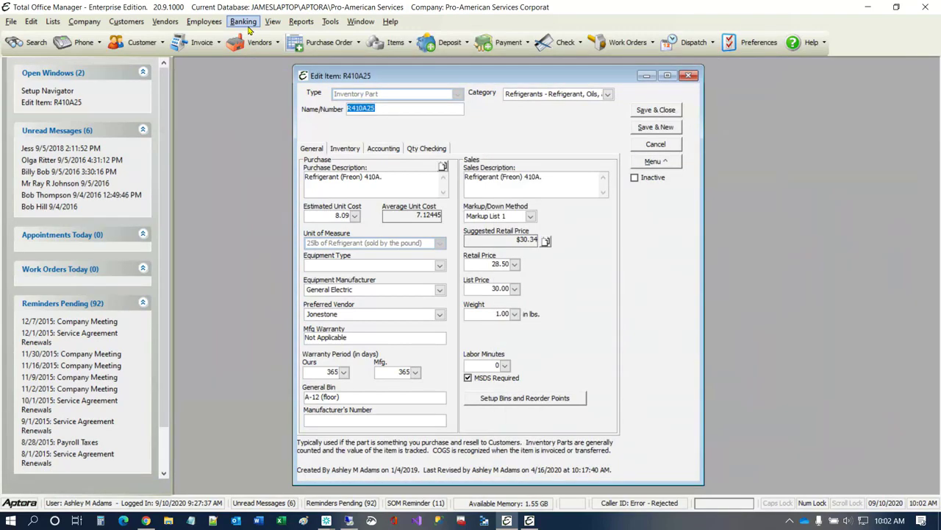
click(273, 21)
click(276, 52)
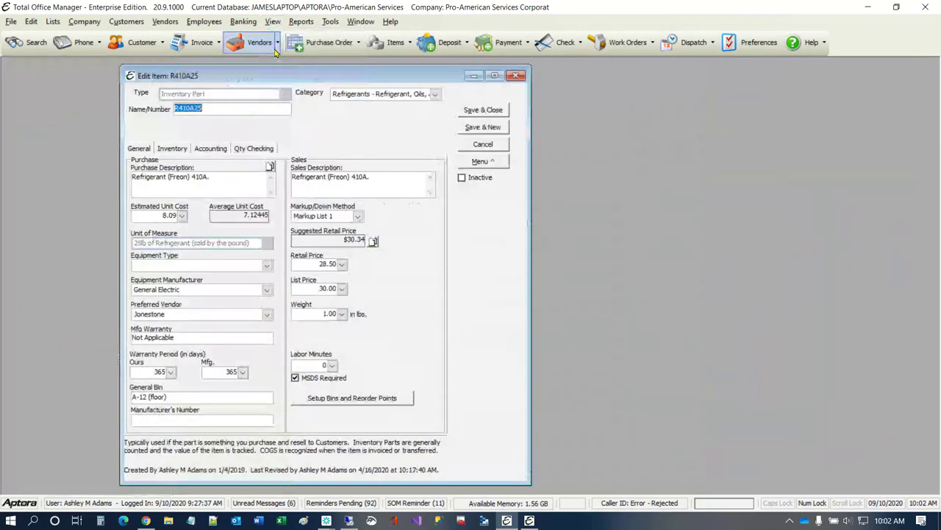
drag(334, 71, 670, 97)
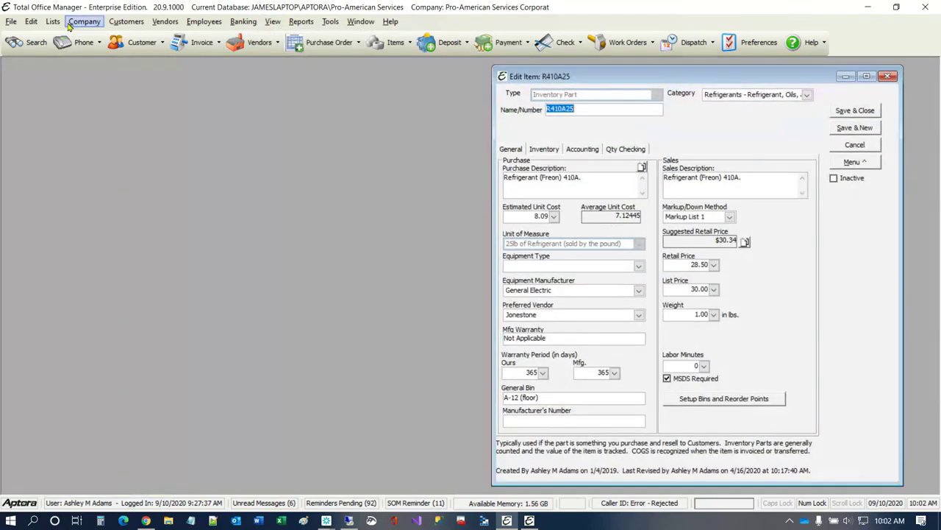
Open the Price Level List and start a new price level, moving its form over the list
click(83, 21)
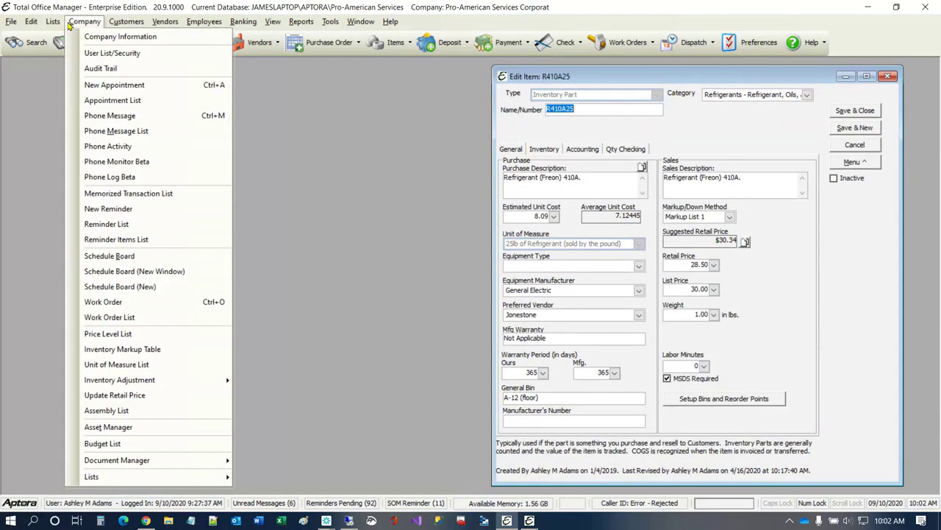
click(116, 334)
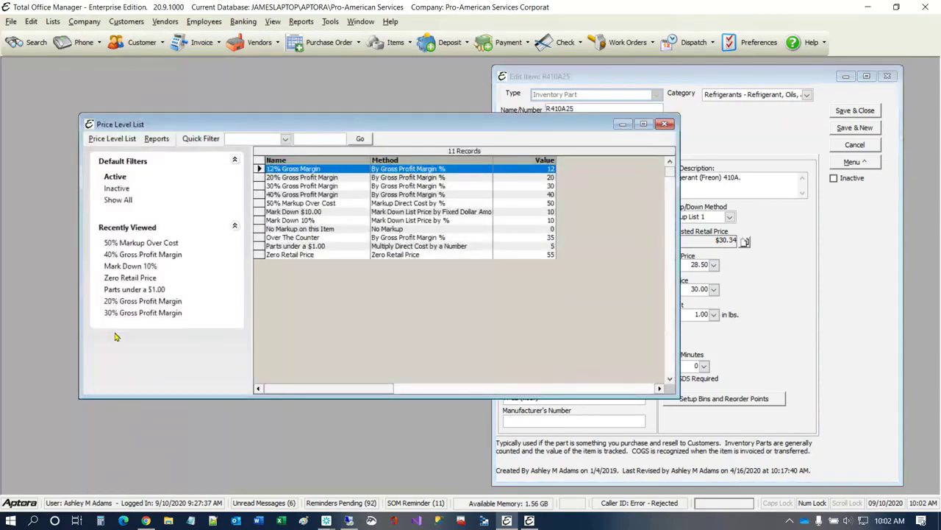
right_click(329, 196)
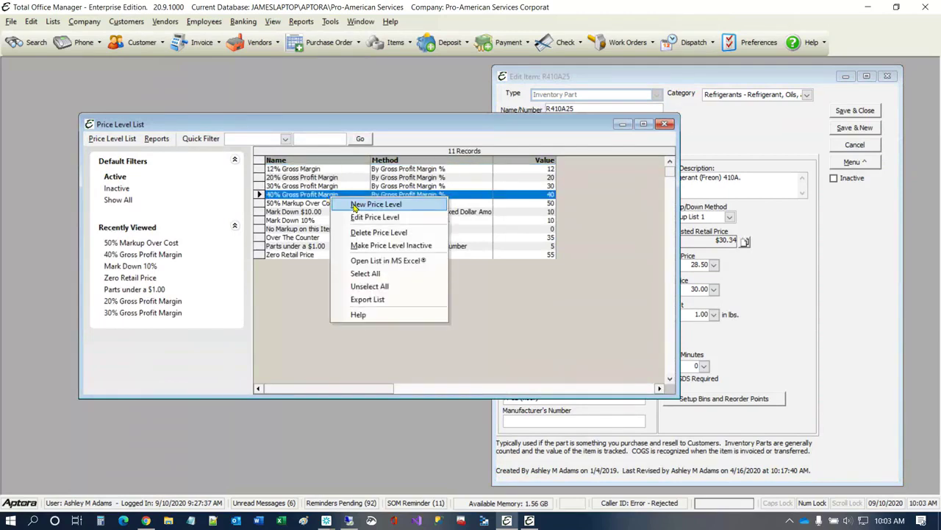
click(355, 206)
drag(446, 253, 366, 175)
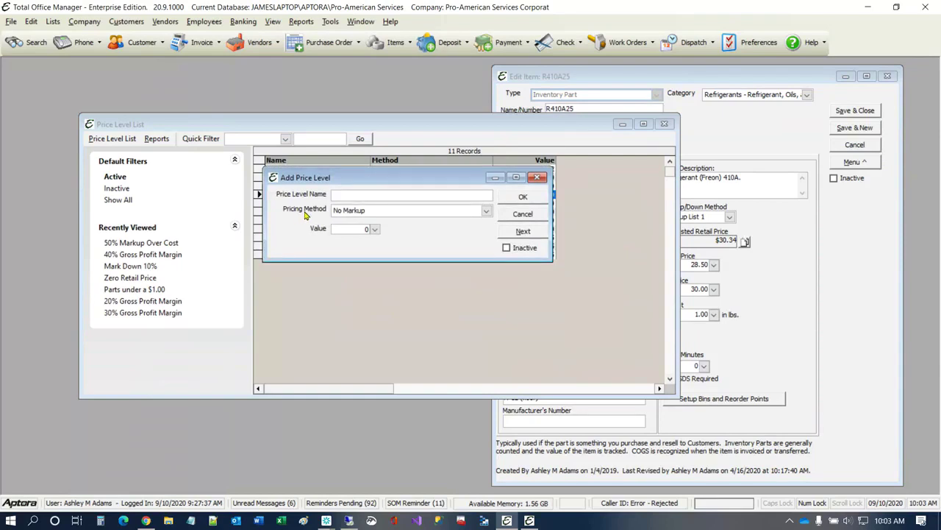
Examine the pricing methods available for a new price level, from fixed dollar amount to zero retail price, and close the form unsaved
click(487, 212)
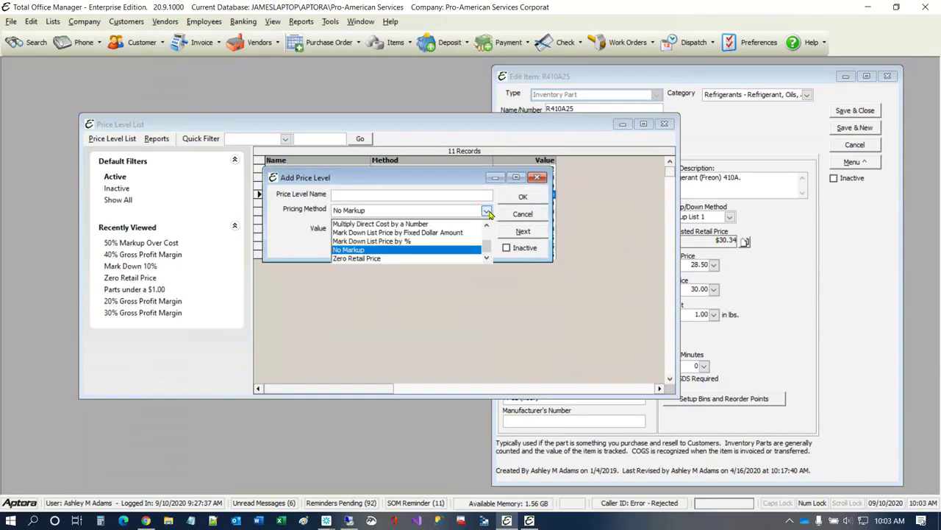
scroll(404, 239, up, 2)
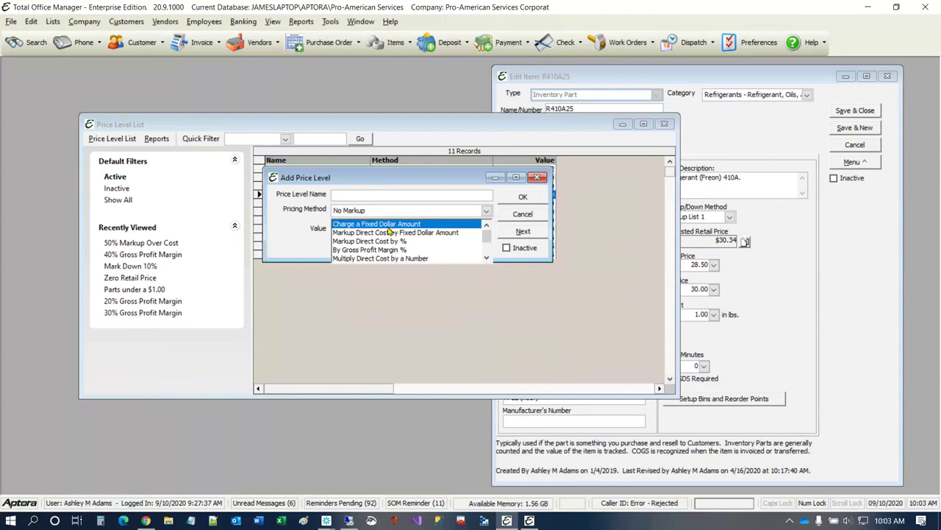
scroll(389, 232, down, 2)
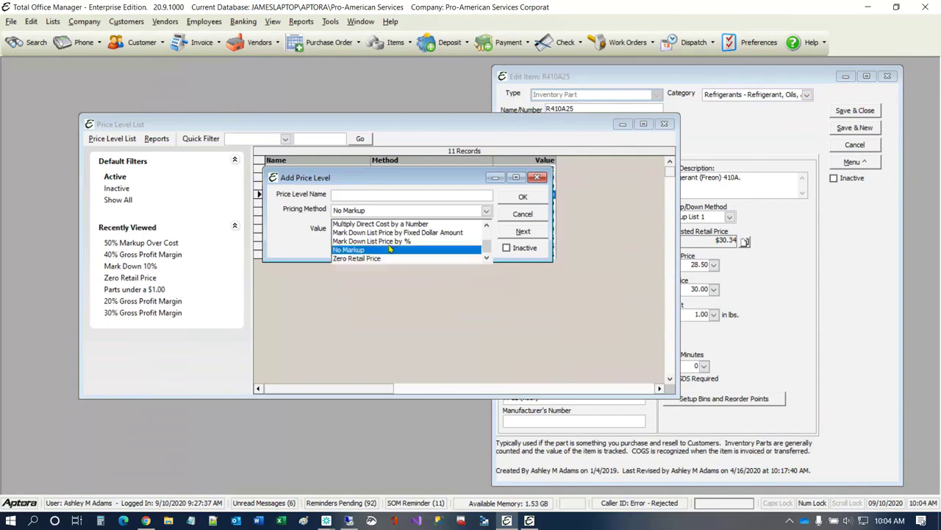
scroll(392, 241, up, 1)
scroll(392, 241, up, 1)
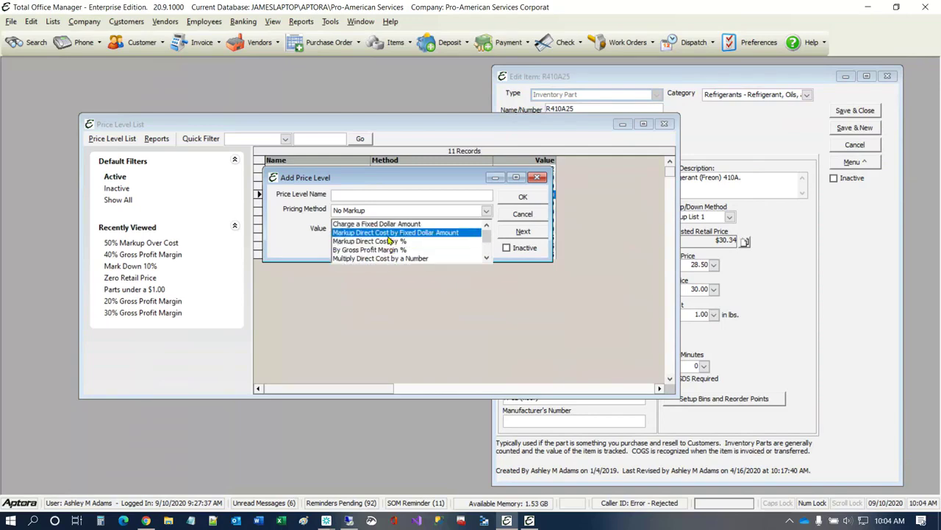
scroll(375, 242, down, 1)
scroll(375, 243, down, 1)
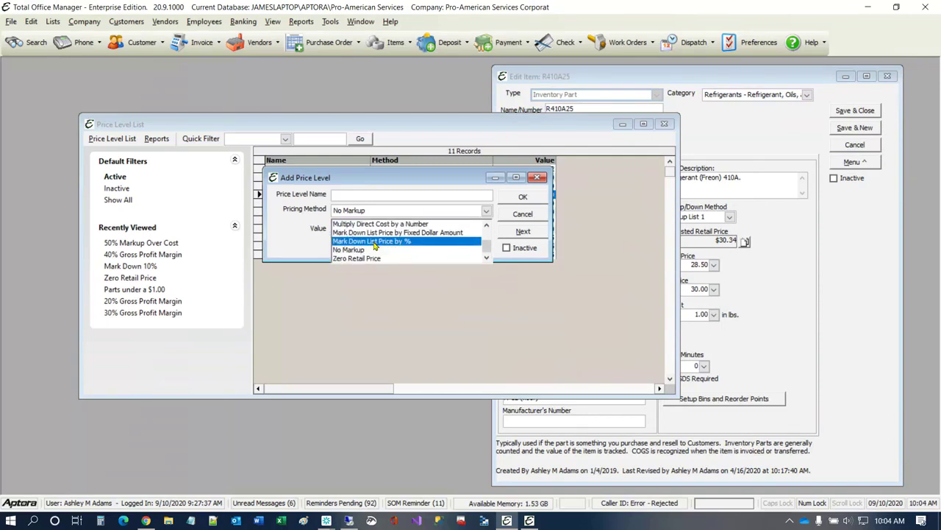
scroll(376, 242, up, 4)
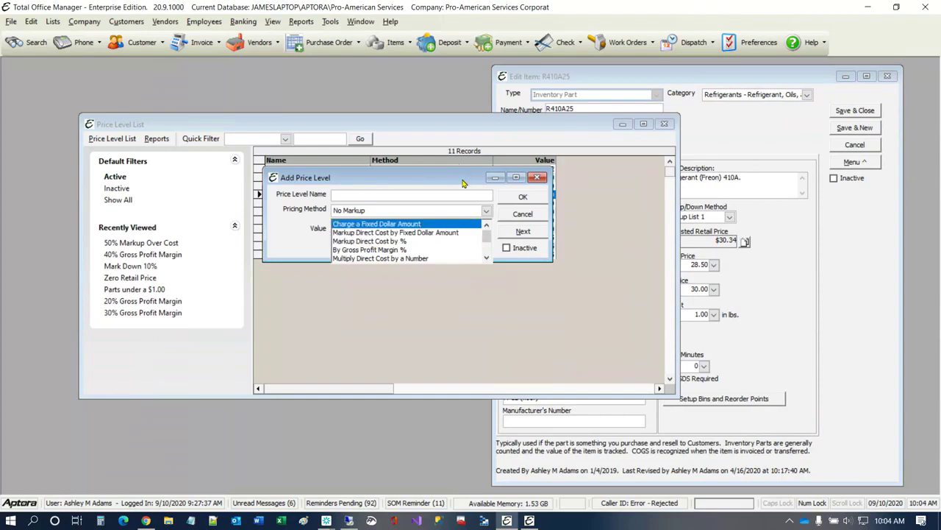
click(538, 179)
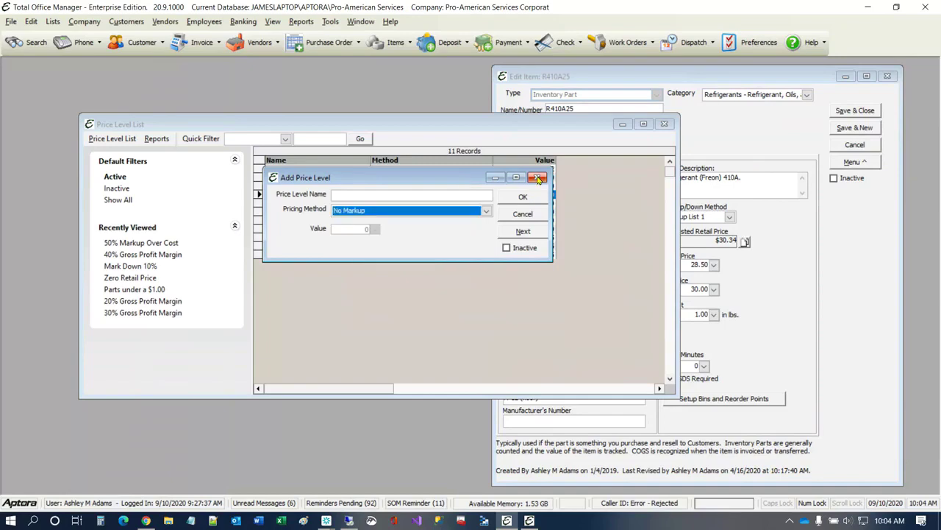
click(538, 179)
Check the List Price of item R410A25 and return to the 20% Gross Profit Margin entry in the Price Level List
click(772, 265)
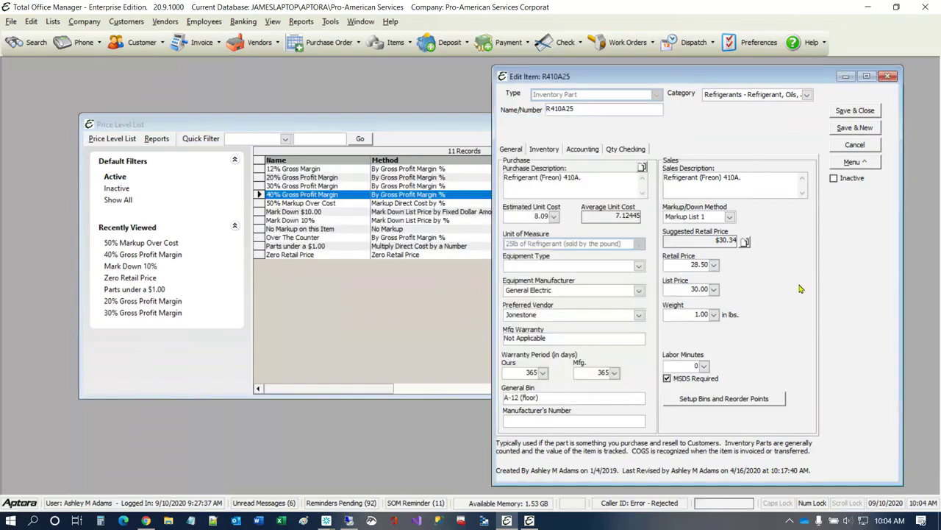
click(681, 292)
click(306, 178)
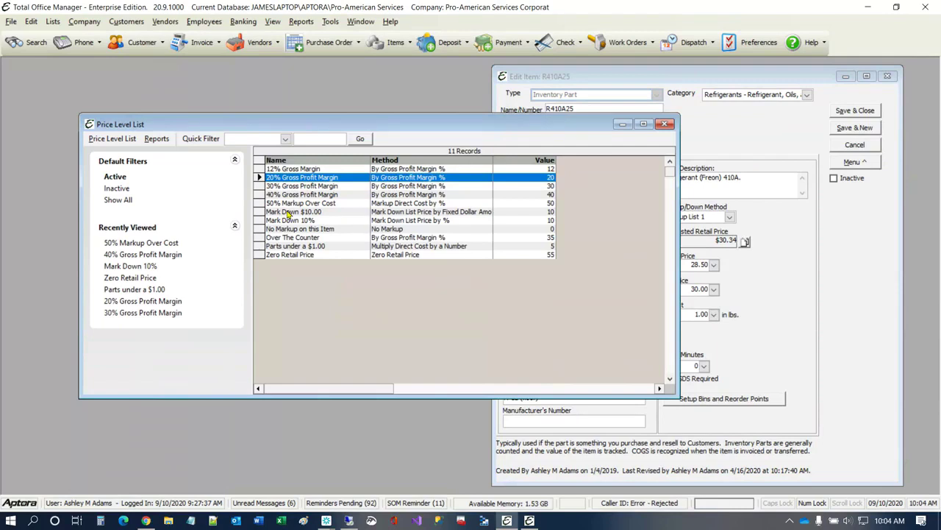
Open the Inventory Markup Table list and view the details of Markup List 1
click(83, 22)
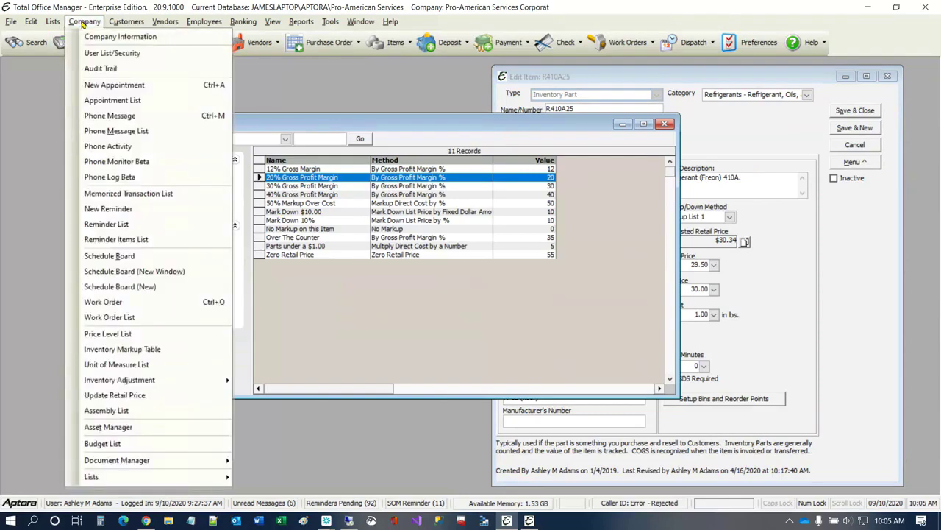
click(146, 350)
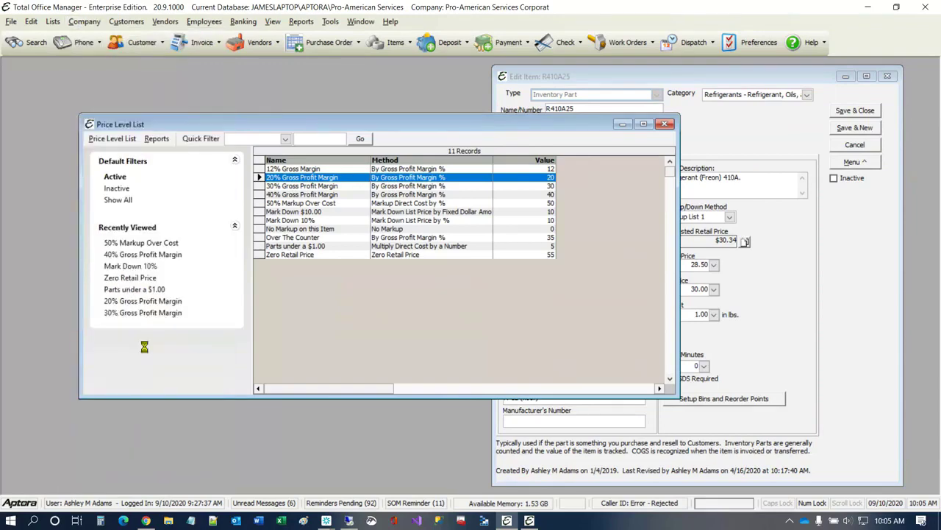
drag(497, 200, 231, 77)
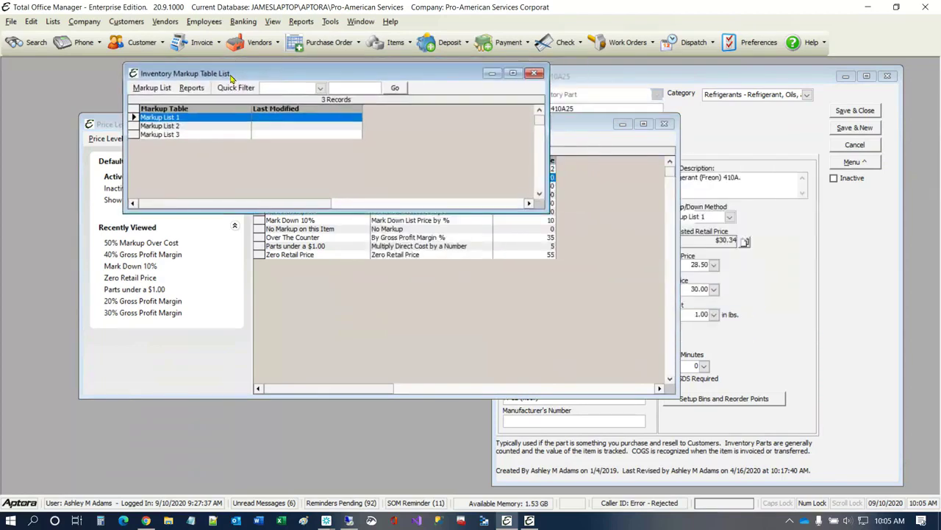
double_click(154, 117)
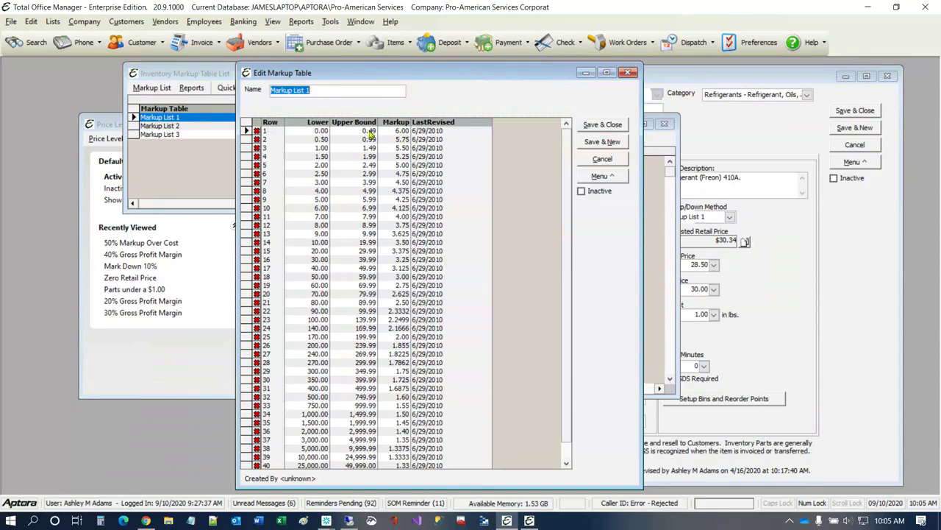
Review the markup ranges and the default table option of Markup List 1, close it unchanged, and select Markup List 2
key(ctrl)
key(ctrl)
click(600, 176)
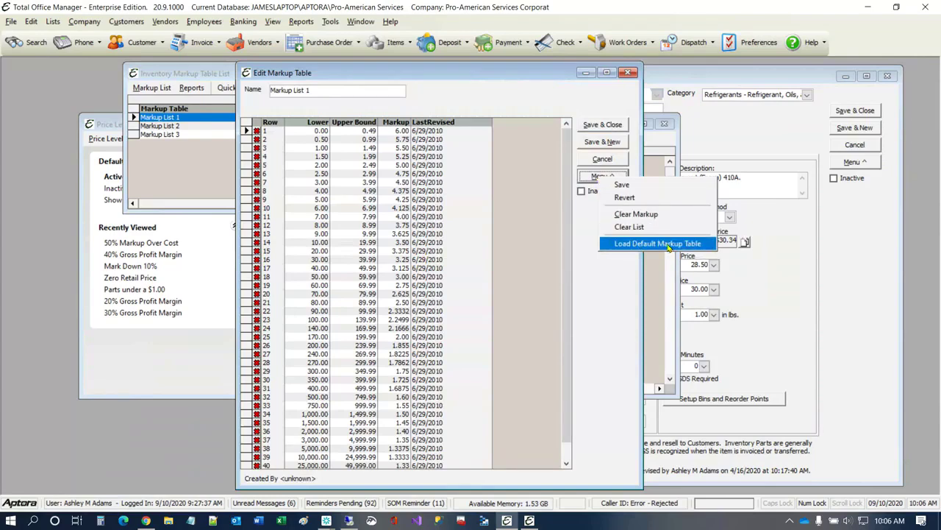
click(590, 307)
click(629, 73)
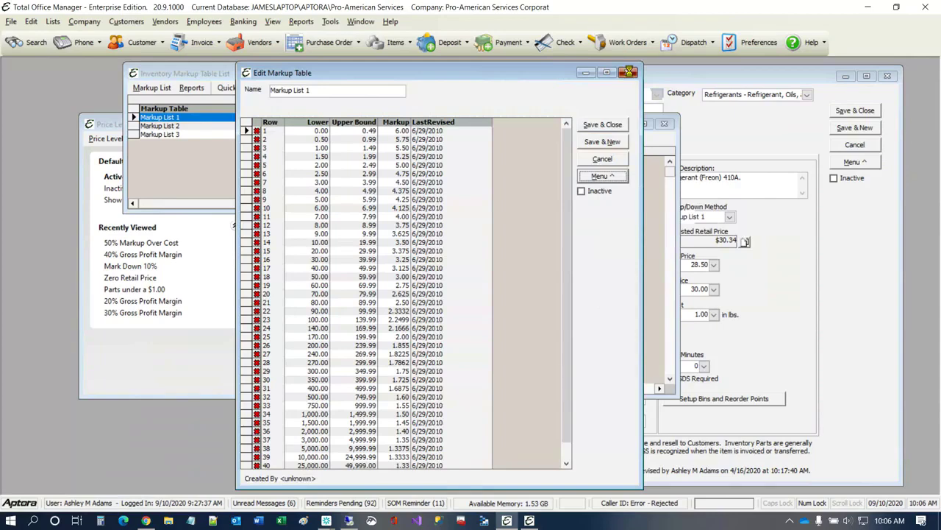
click(175, 128)
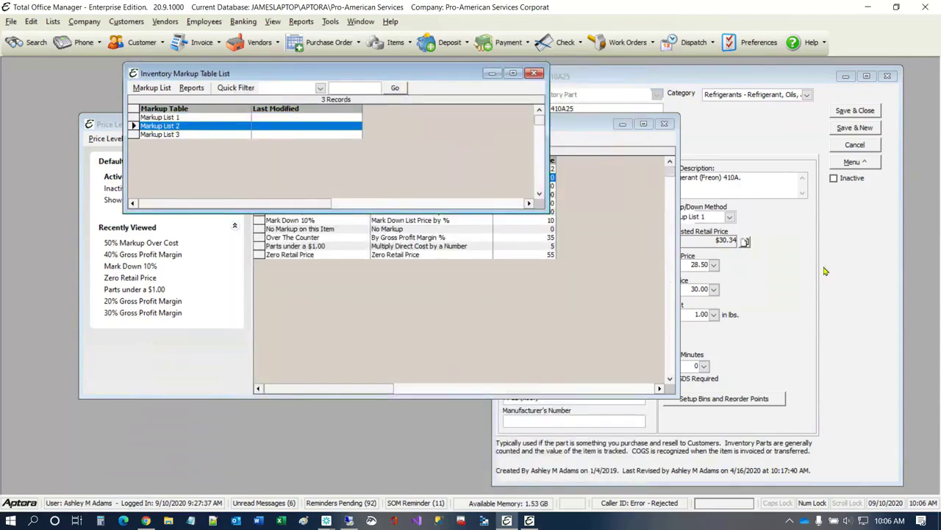
Review the bins, reorder points and zone pricing set up for item R410A25, and close the Item Bins window
click(777, 228)
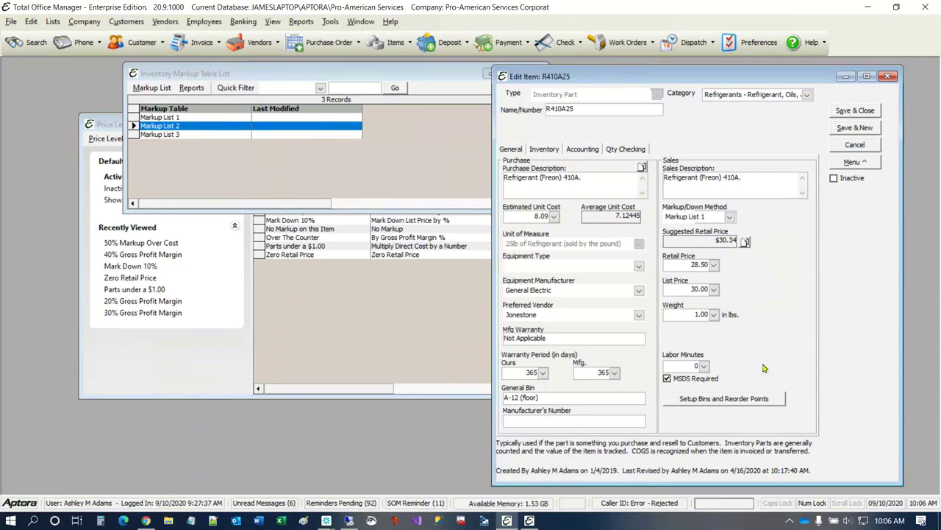
click(757, 406)
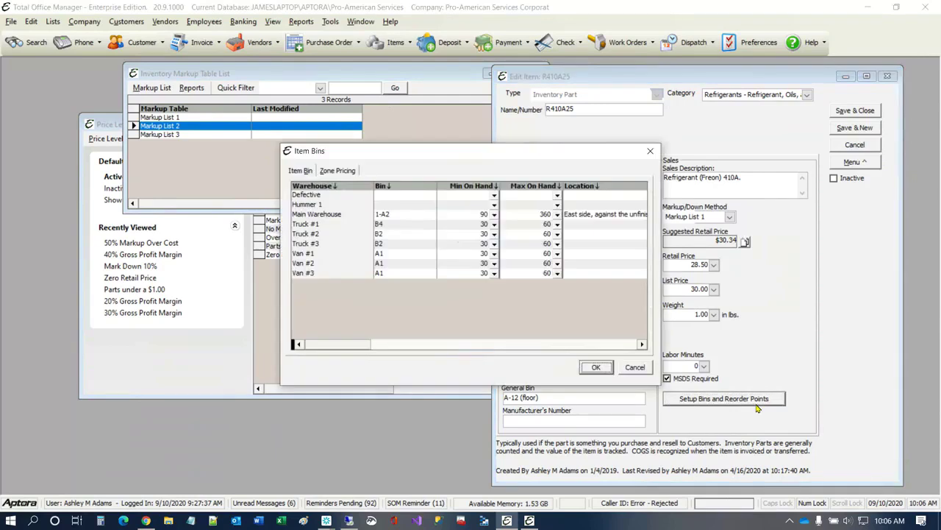
click(339, 171)
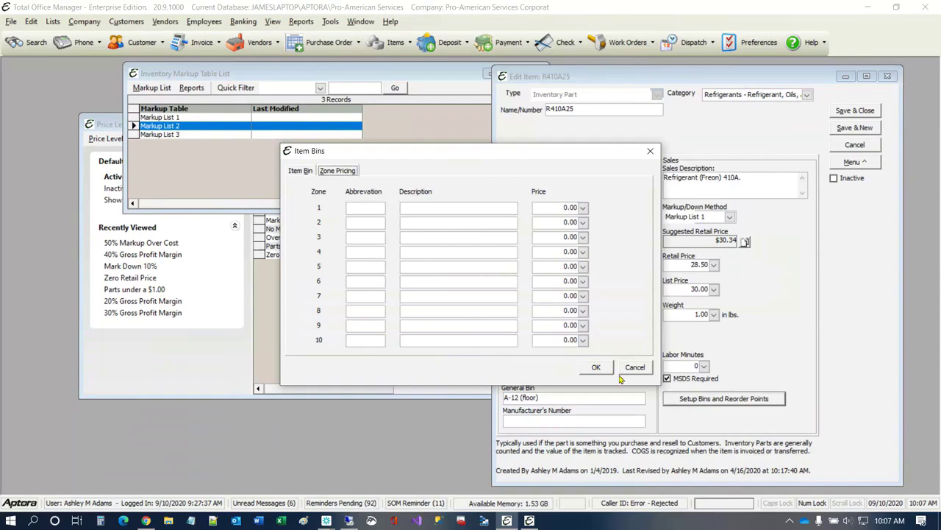
click(596, 368)
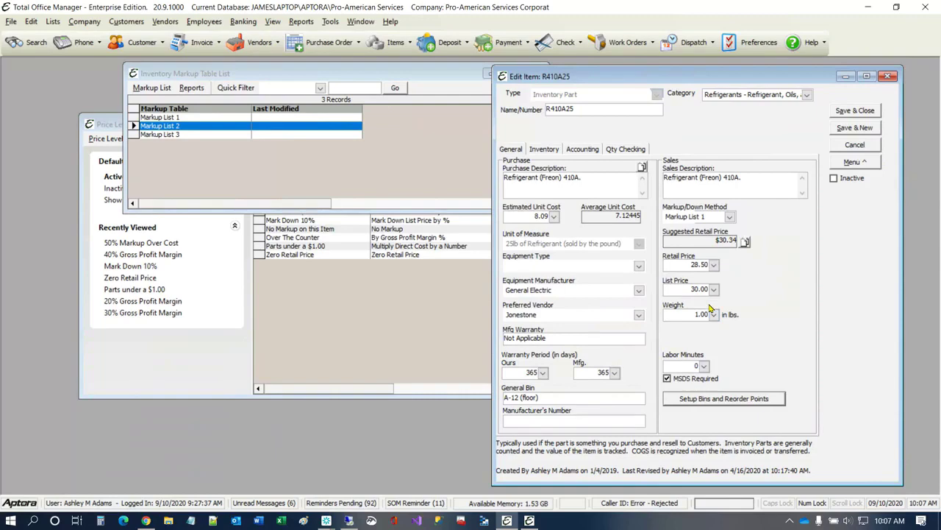
Copy the suggested retail price into the Retail Price of item R410A25, and override it with 31.50
click(83, 21)
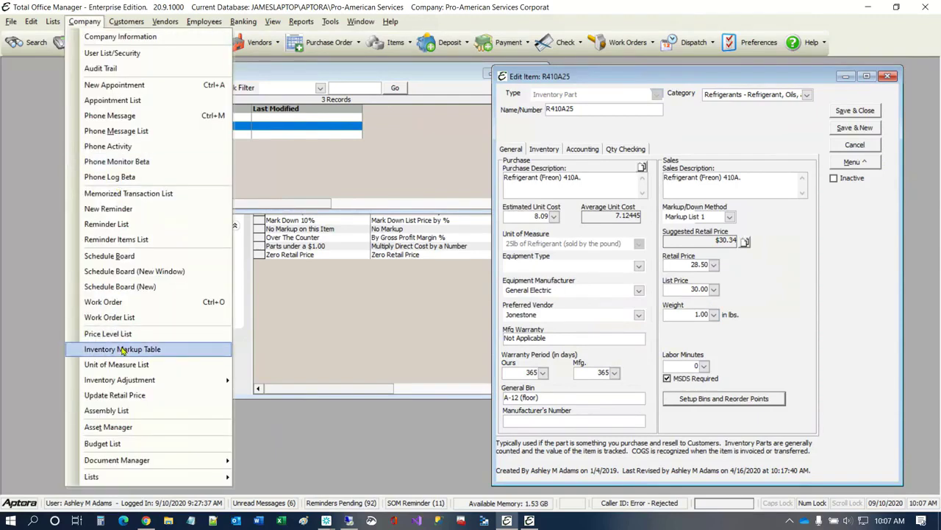
click(122, 350)
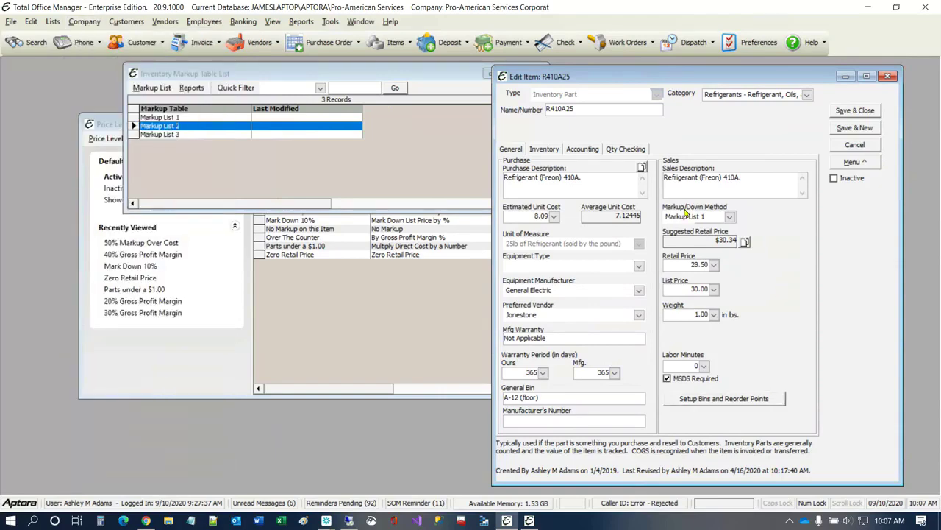
click(744, 242)
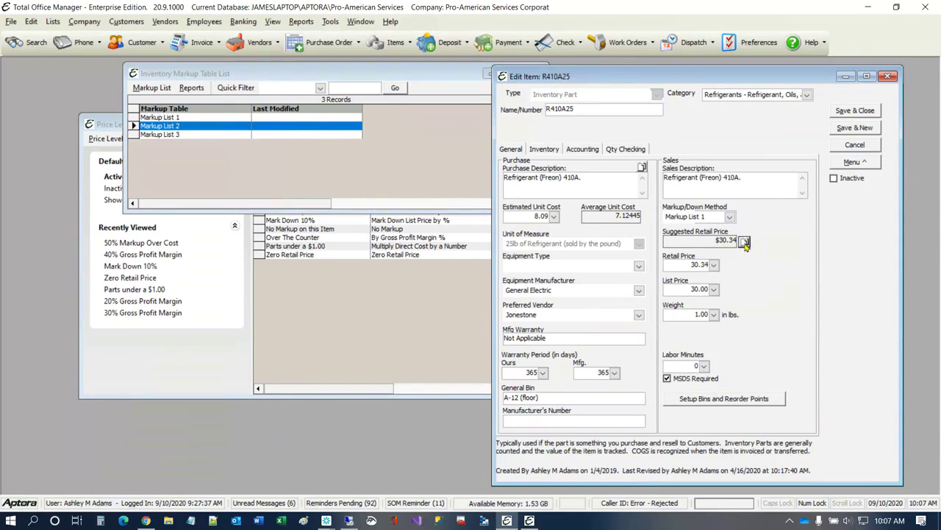
click(673, 264)
text(31.50)
Create a new invoice for the customer 24 Hour Fitness - Corporate and dismiss the customer's notes
click(191, 46)
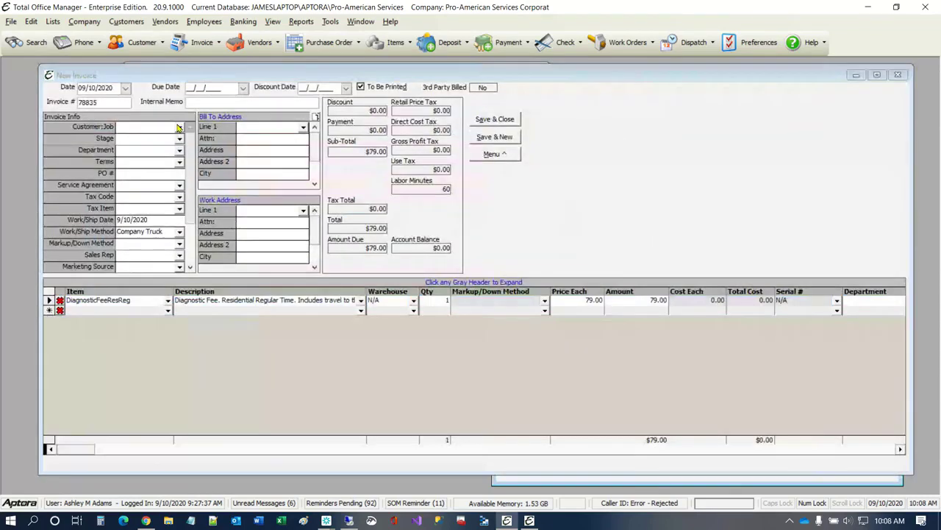
click(180, 127)
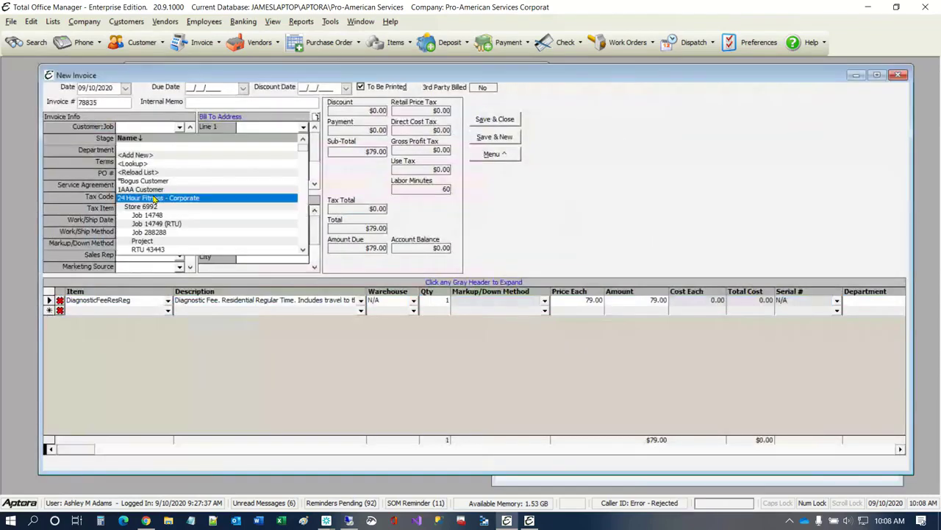
click(155, 199)
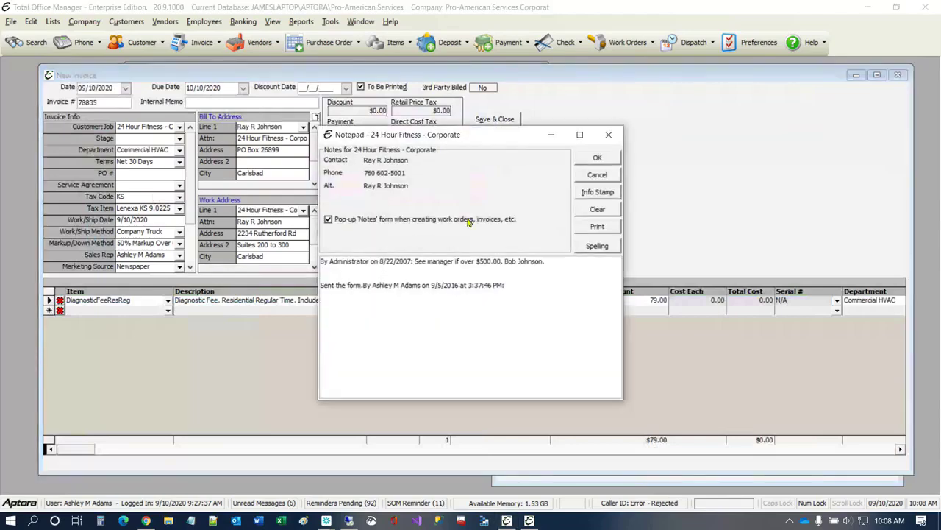
click(595, 158)
key(Return)
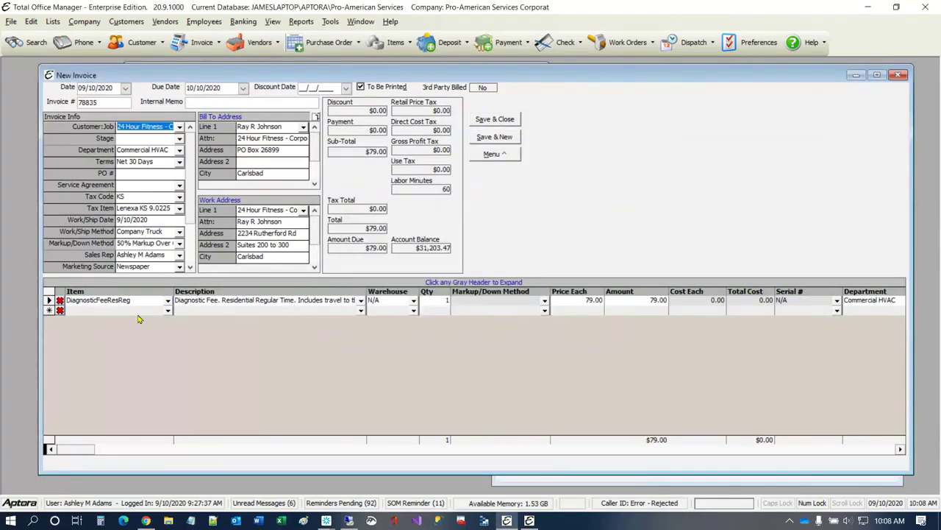
Add item R410A25 as a new line on the invoice and set its markup/down method to Markup List 2
click(133, 309)
text(R)
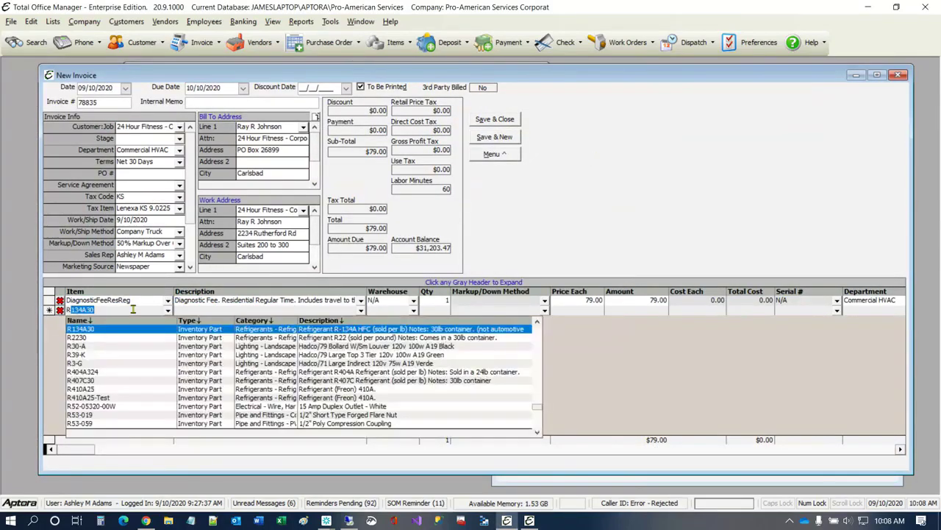
text(410)
key(Tab)
key(Return)
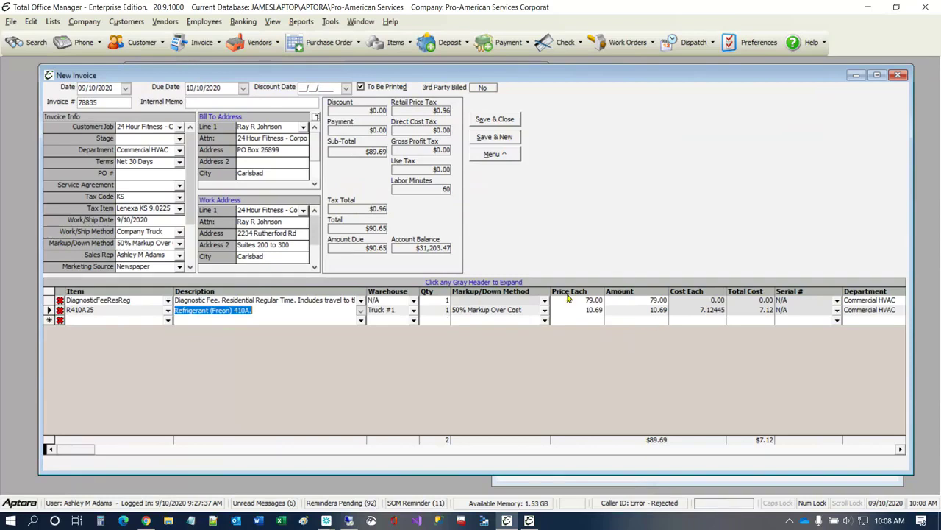
click(545, 314)
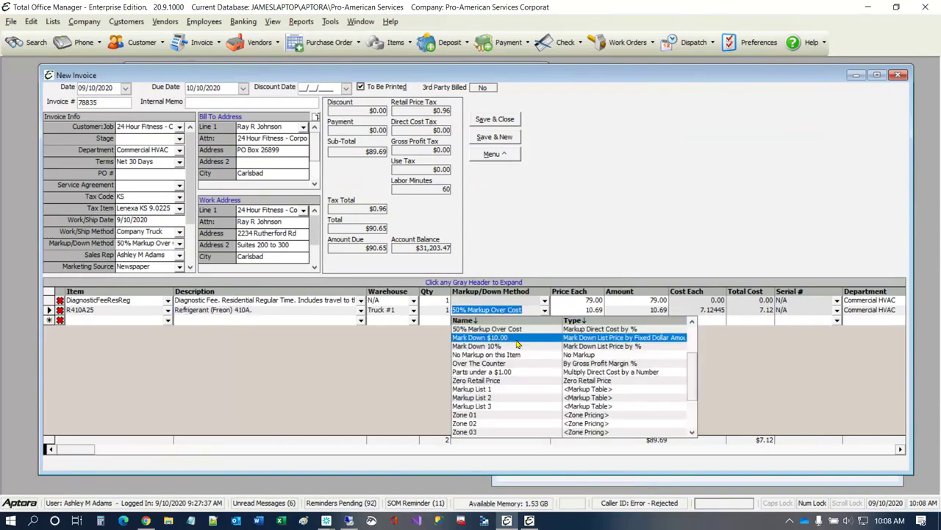
click(500, 398)
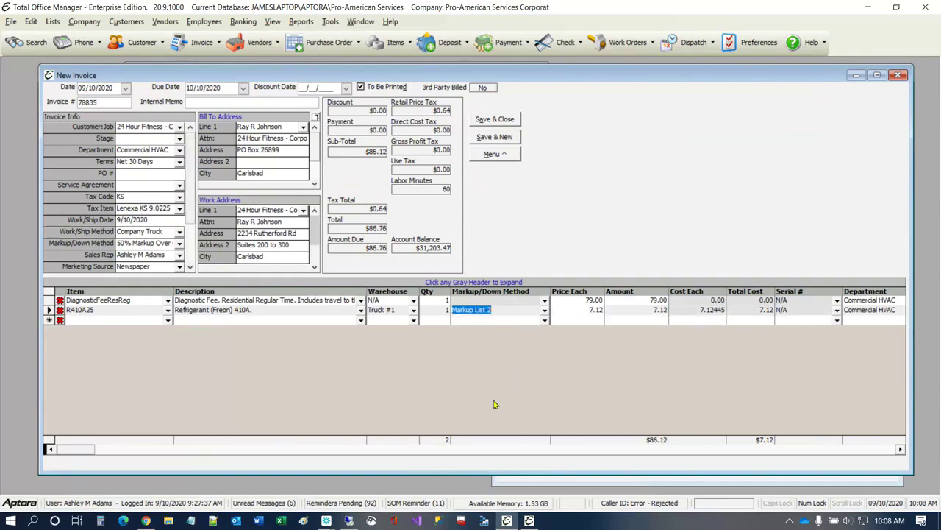
View the Markup/Down Method choices for the whole invoice and leave the current method selected
scroll(190, 202, down, 2)
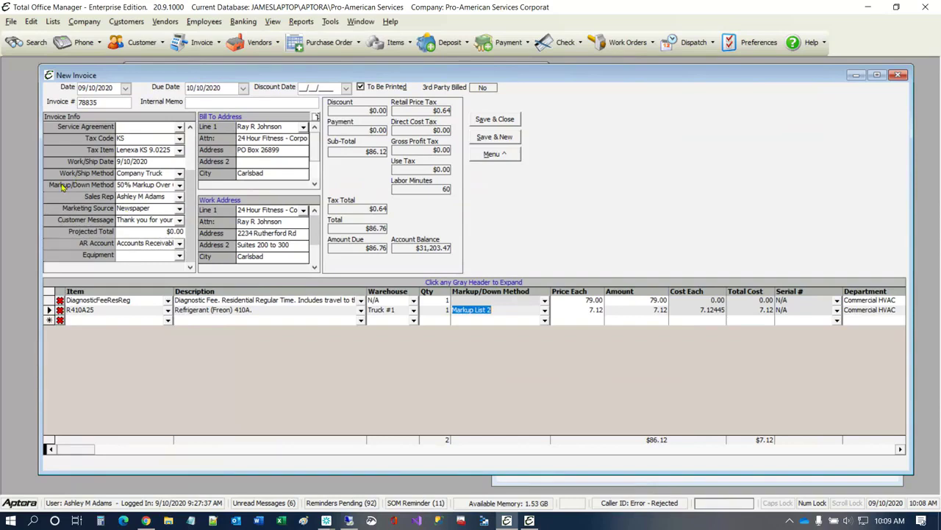
click(179, 185)
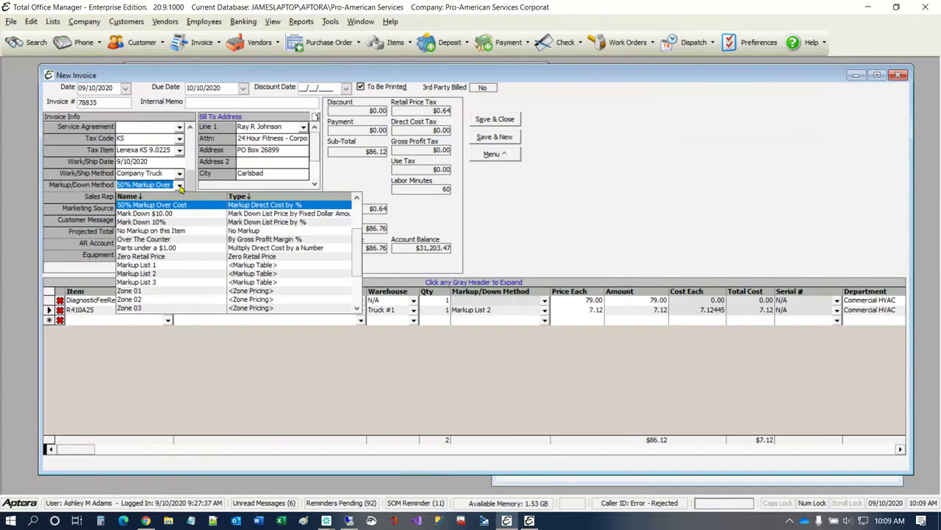
click(539, 234)
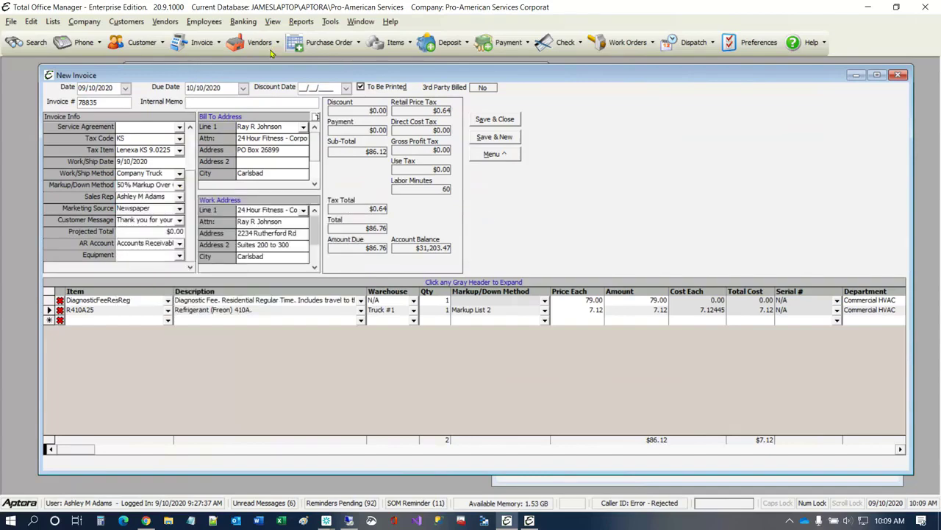
Look at a blank vendor bill form, close it without entering anything, and view the other vendor commands
click(160, 22)
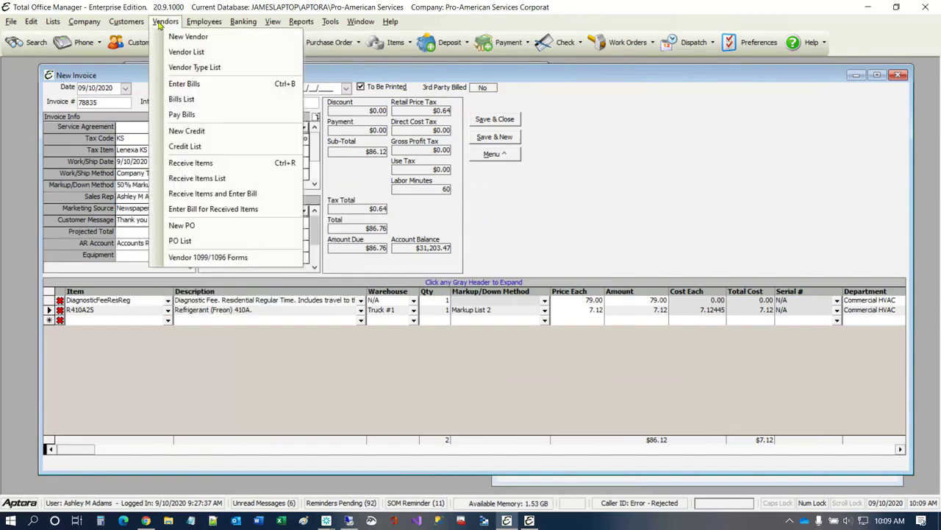
click(184, 84)
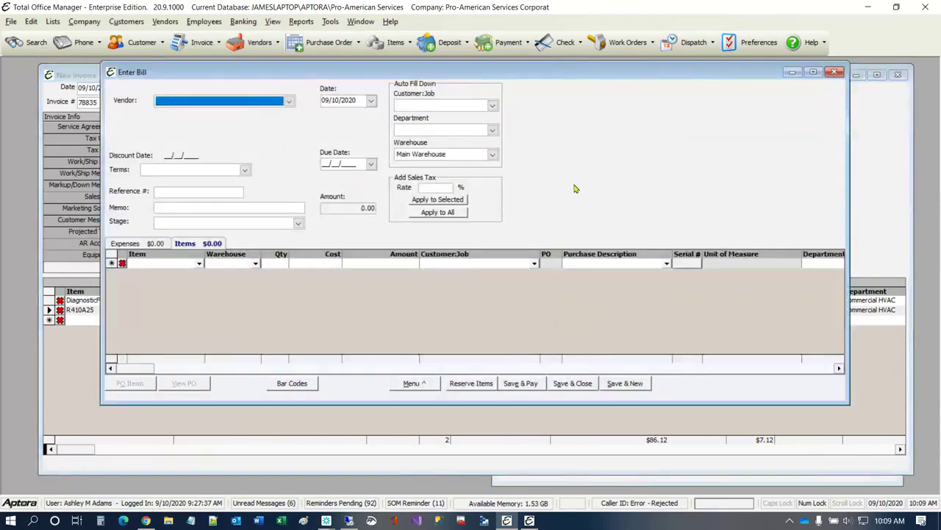
click(833, 72)
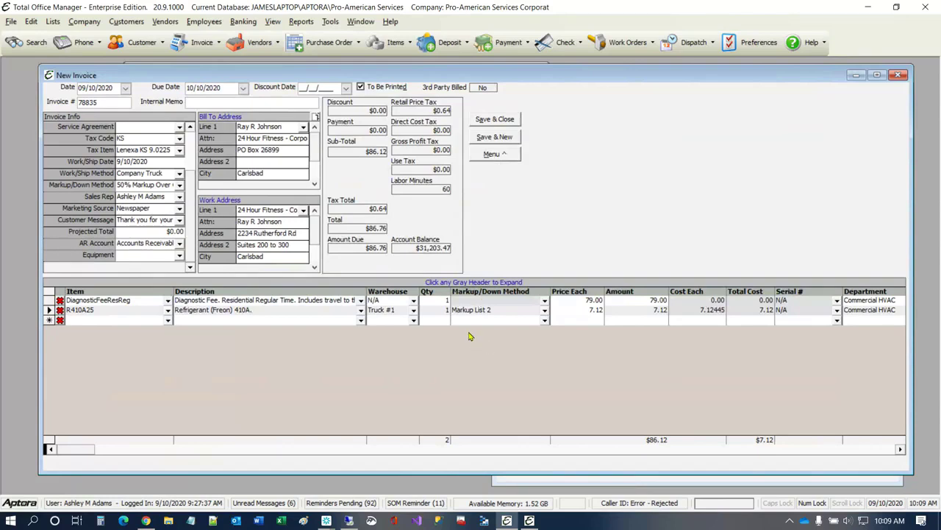
click(157, 23)
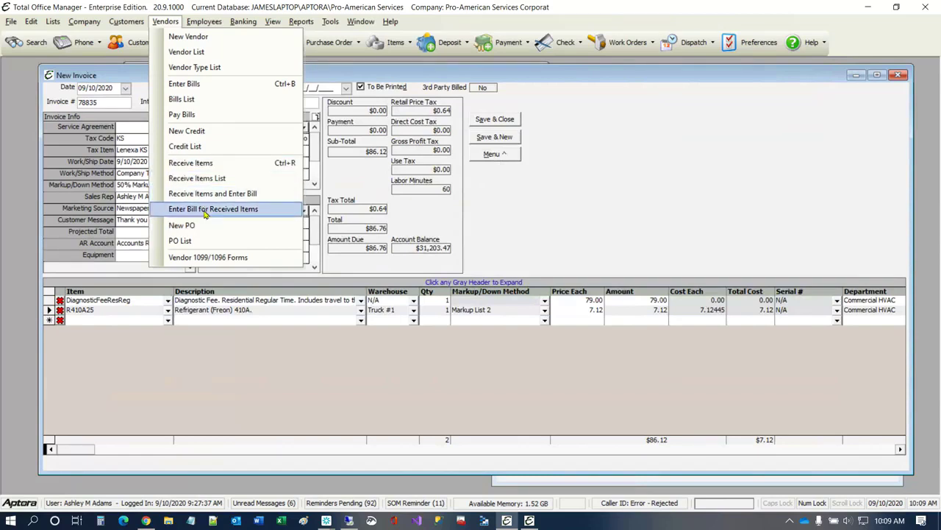
click(659, 484)
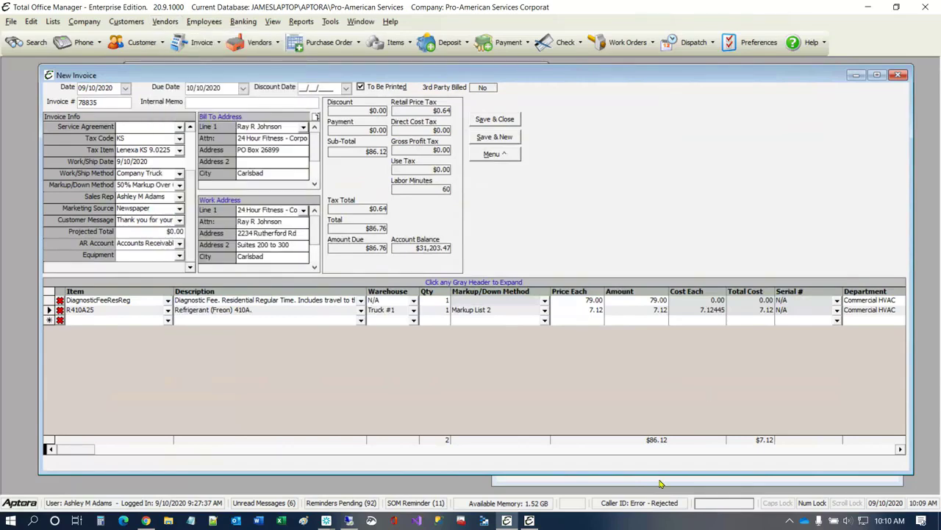
Bring the Edit Item window of R410A25 back in front of the invoice and review its costs and sales prices
click(660, 483)
drag(681, 78, 479, 76)
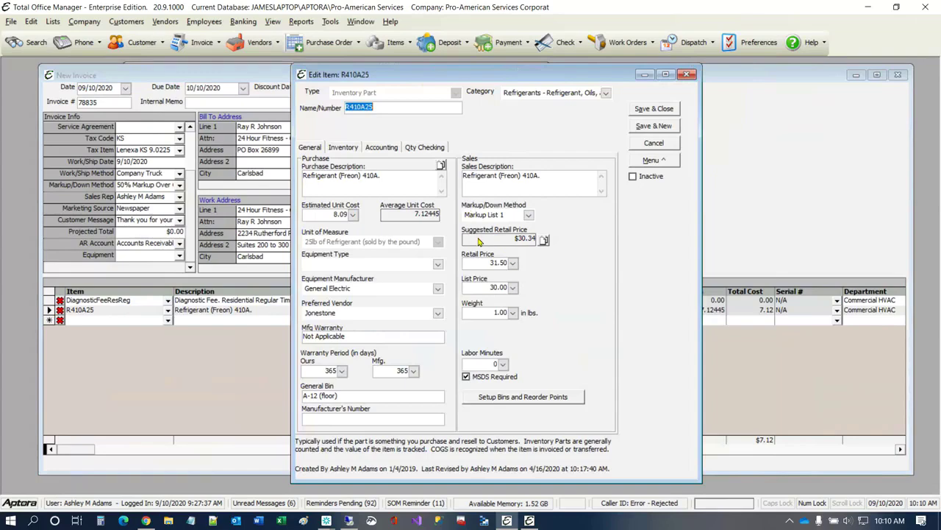
click(561, 179)
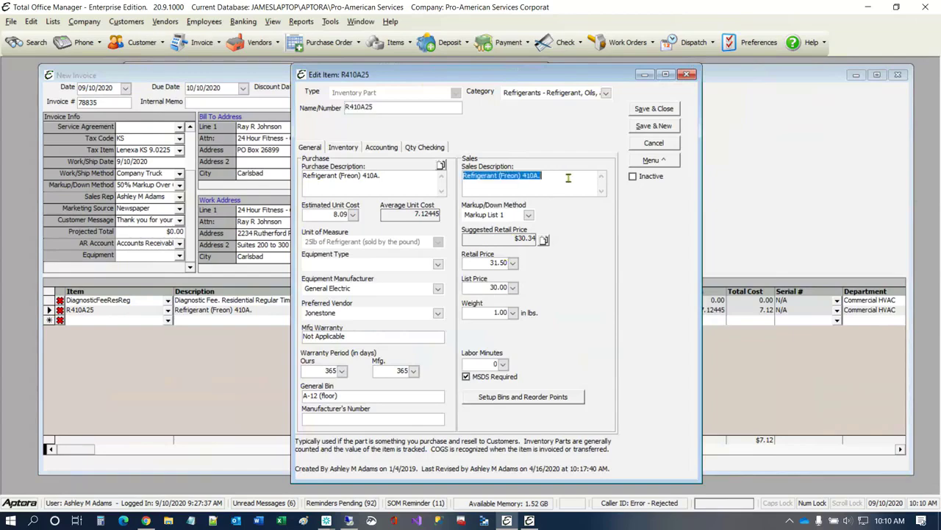
click(563, 178)
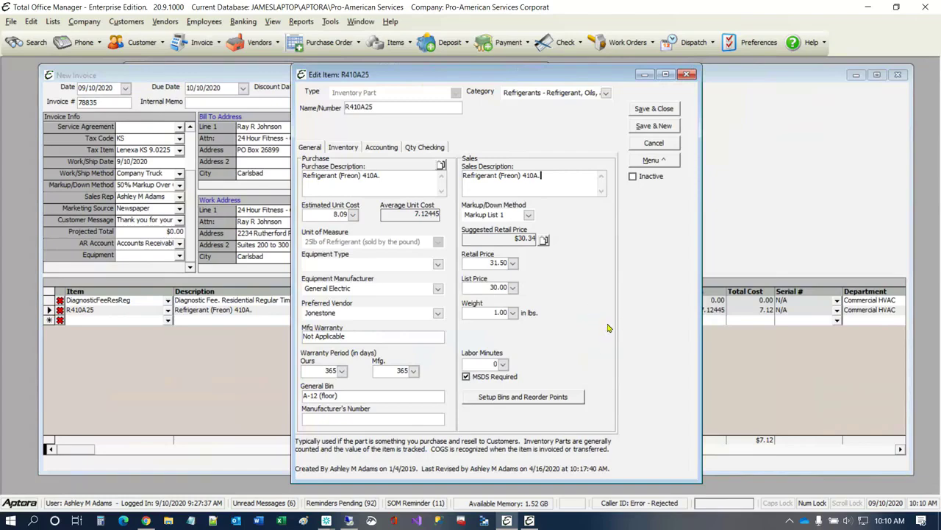
click(163, 22)
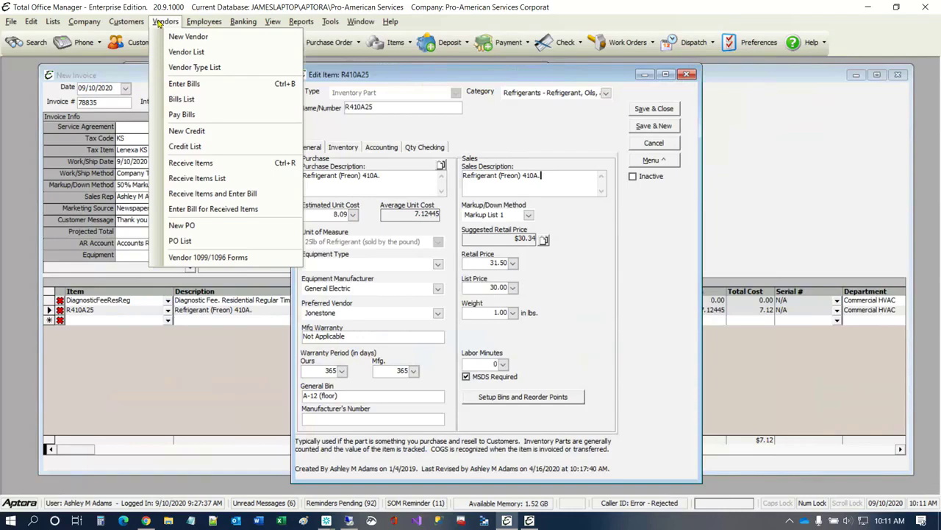
mouse_move(38, 87)
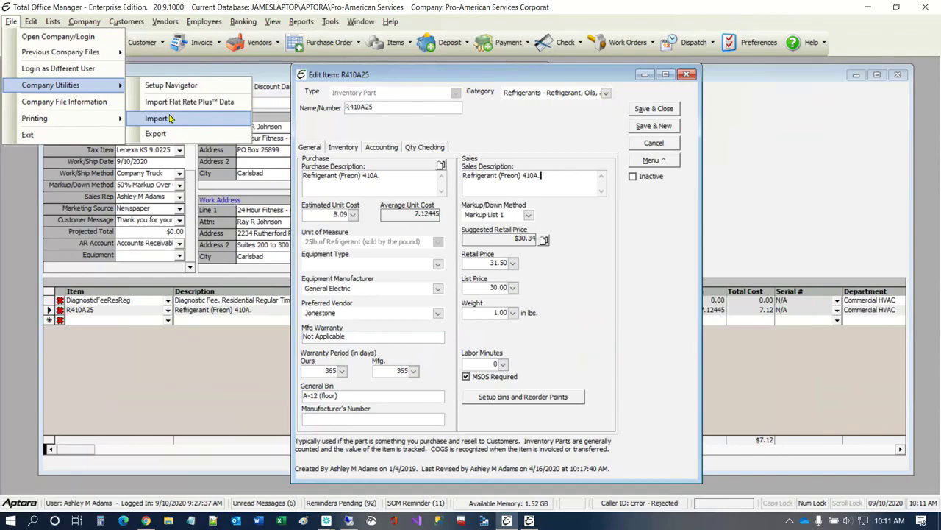
click(608, 232)
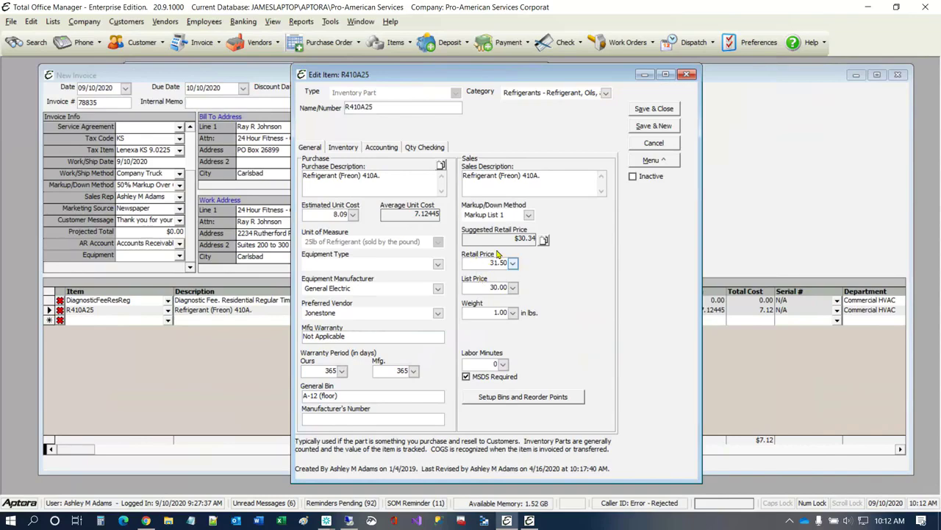
Open the Update Retail Price utility and choose Markup List 1 as the default markup/down method
click(85, 21)
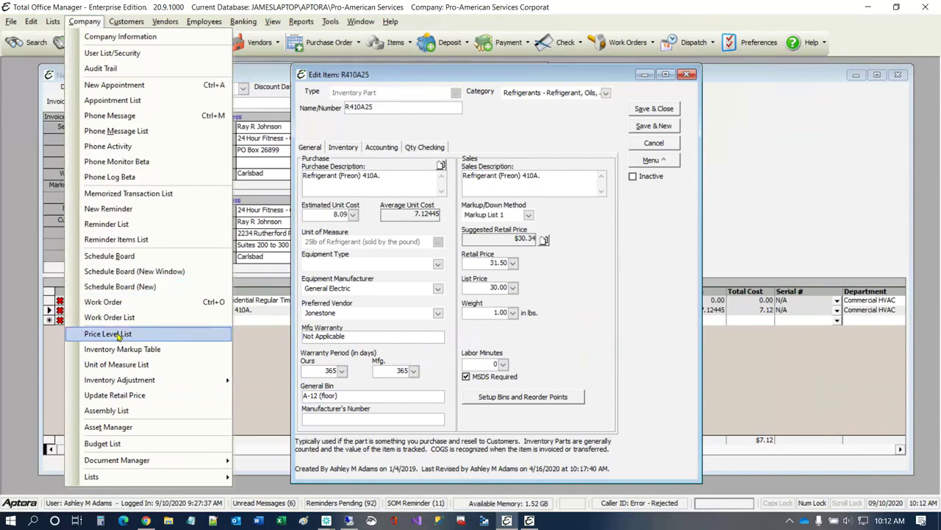
click(131, 397)
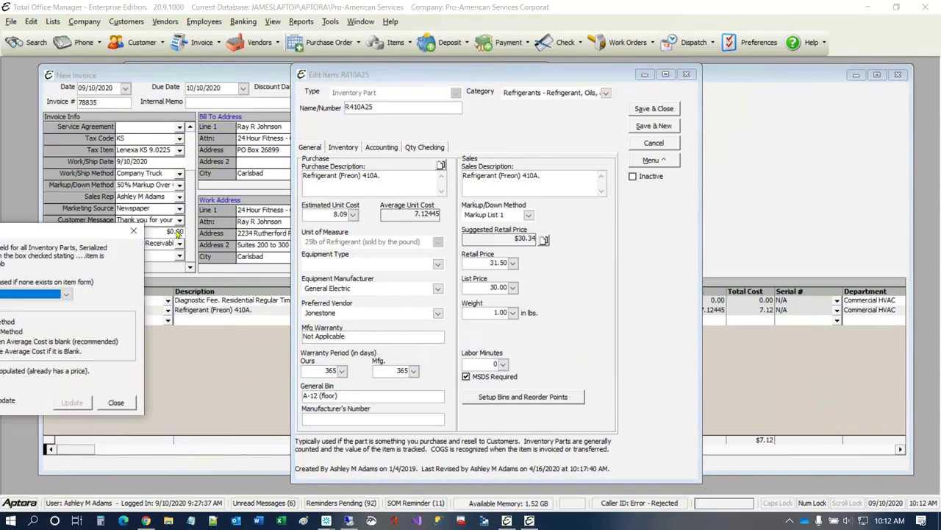
drag(616, 139, 350, 149)
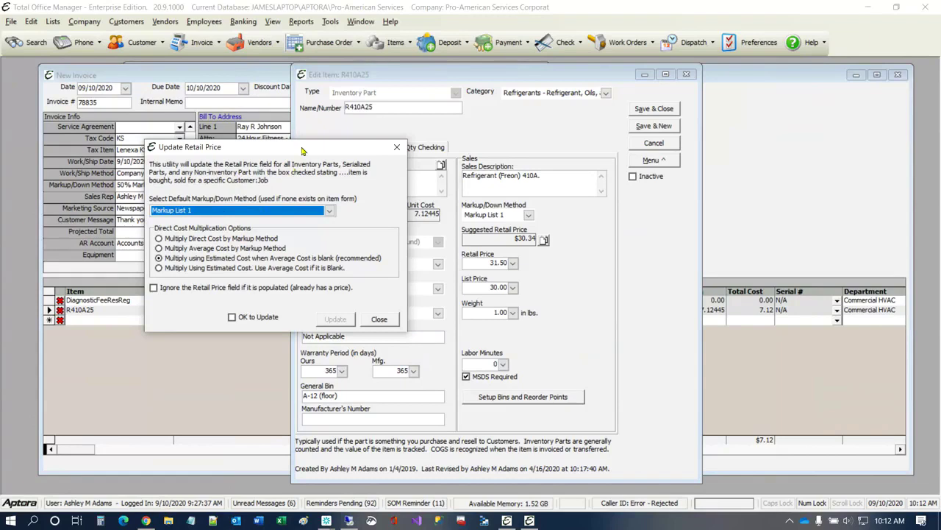
drag(301, 151, 276, 215)
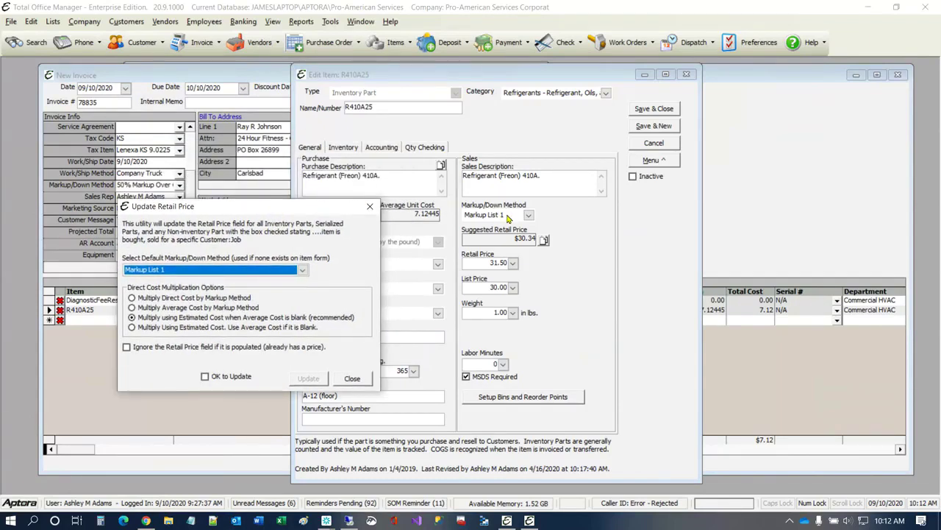
click(303, 270)
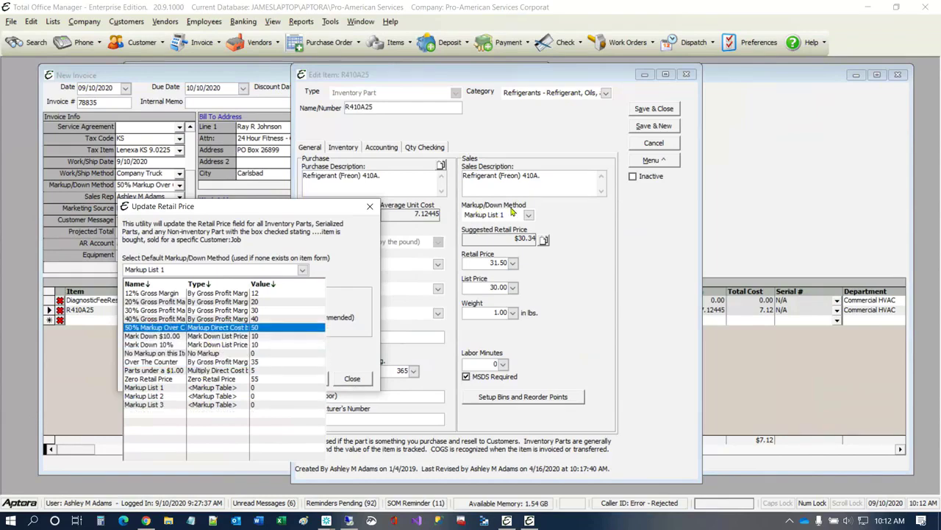
click(152, 391)
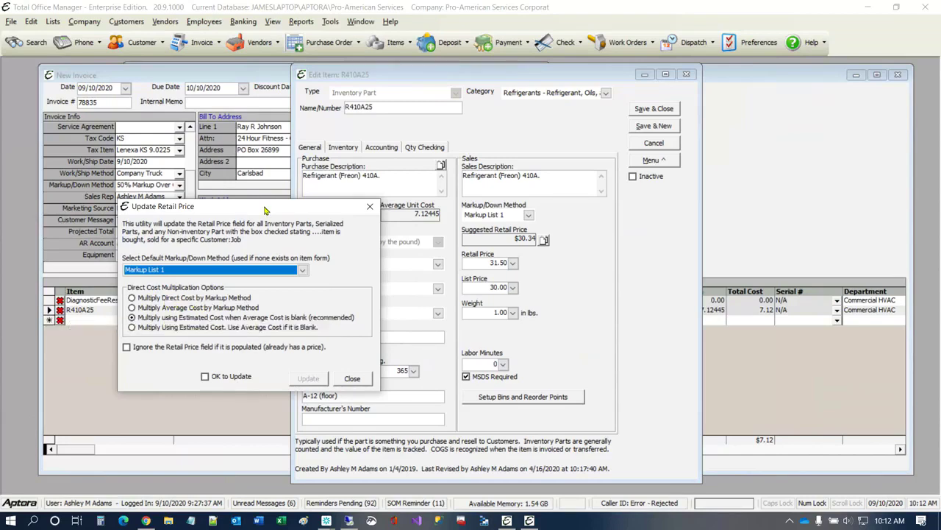
Enable OK to Update in the Update Retail Price utility, and close it without running the update
drag(265, 211, 241, 232)
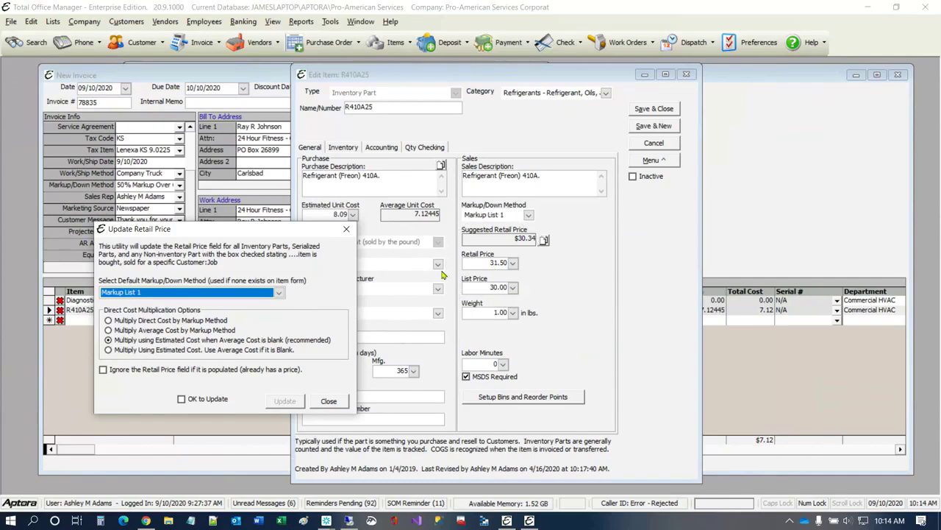
click(193, 400)
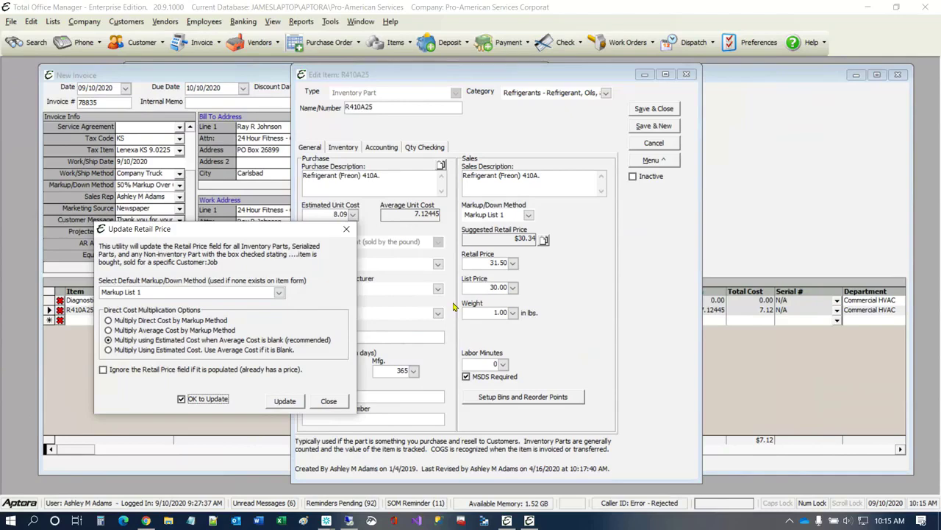
click(348, 231)
View the markup/down methods available for item R410A25 and leave Markup List 1 selected
click(528, 214)
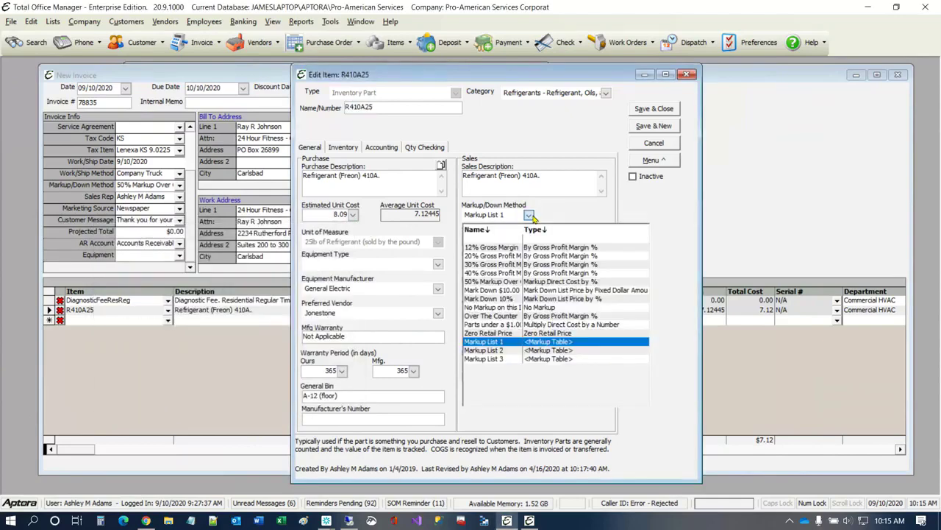
click(666, 205)
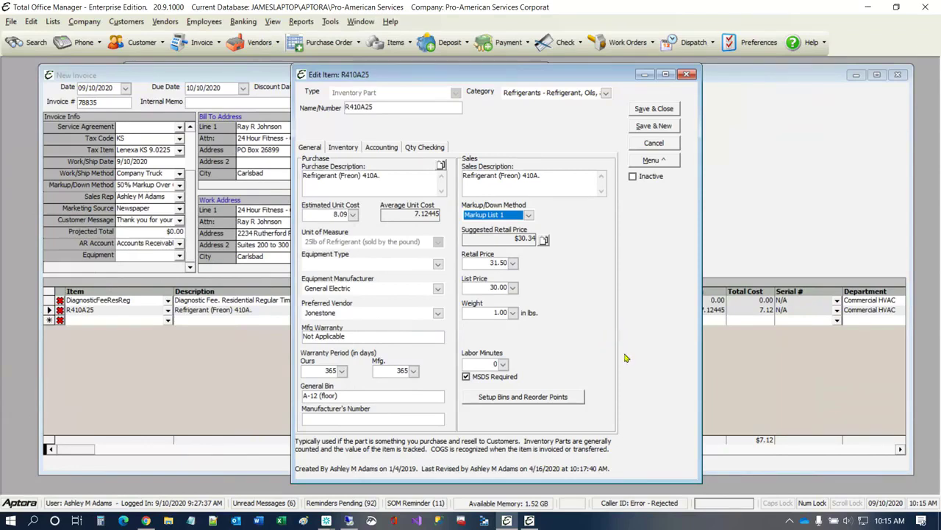
click(618, 309)
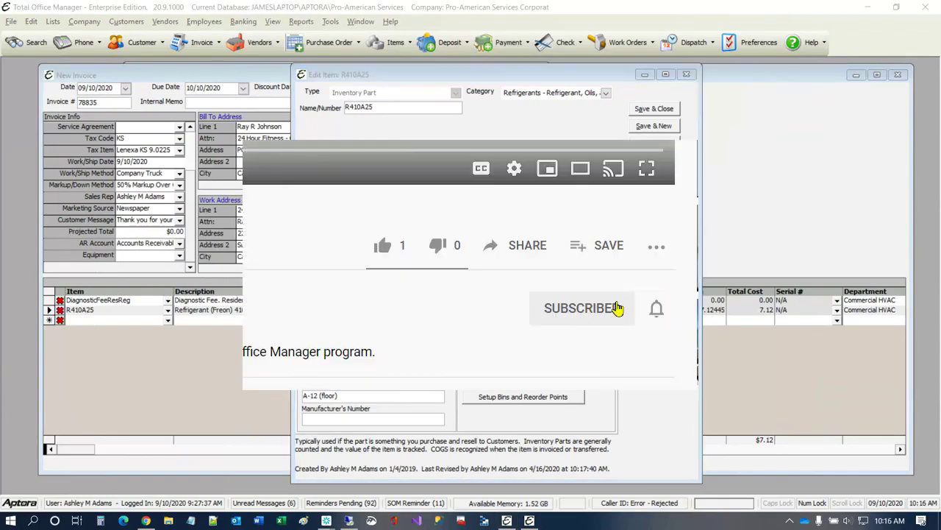
click(392, 246)
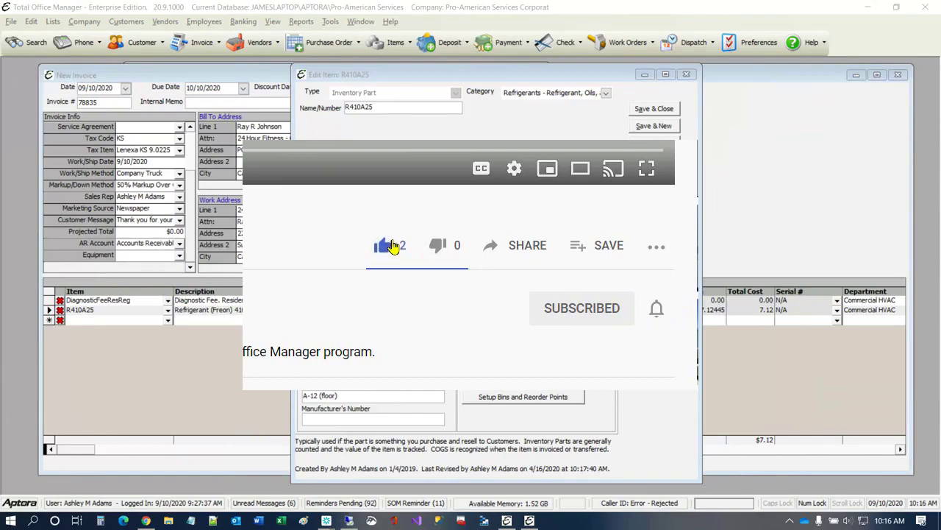